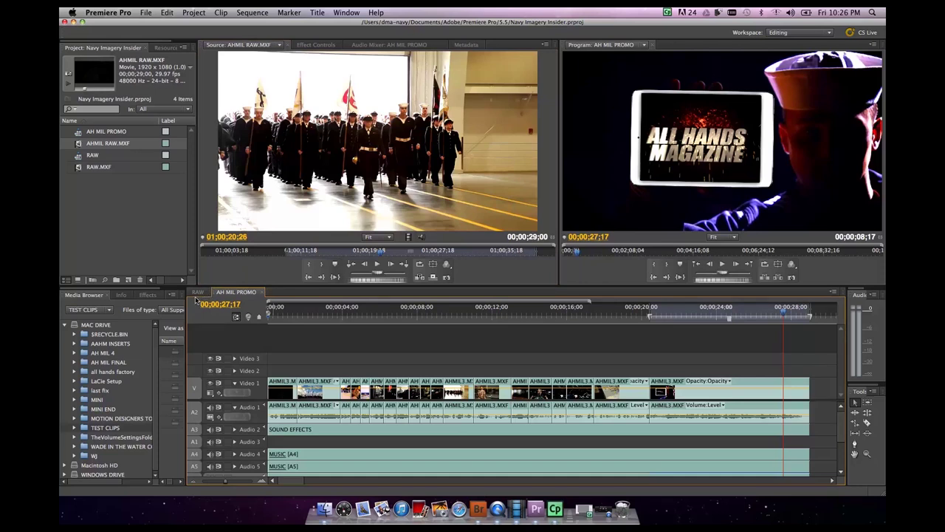
Select the AH MIL PROMO sequence in the Project panel.
click(119, 234)
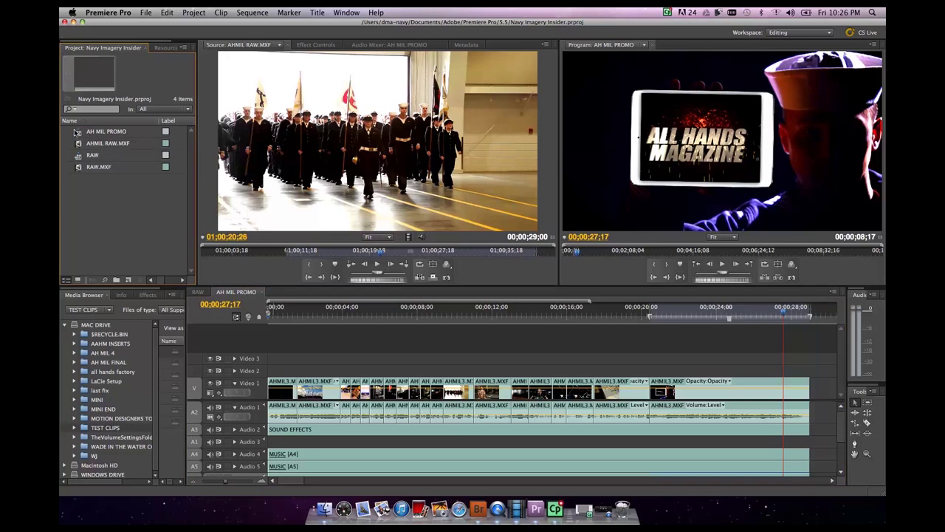
click(77, 132)
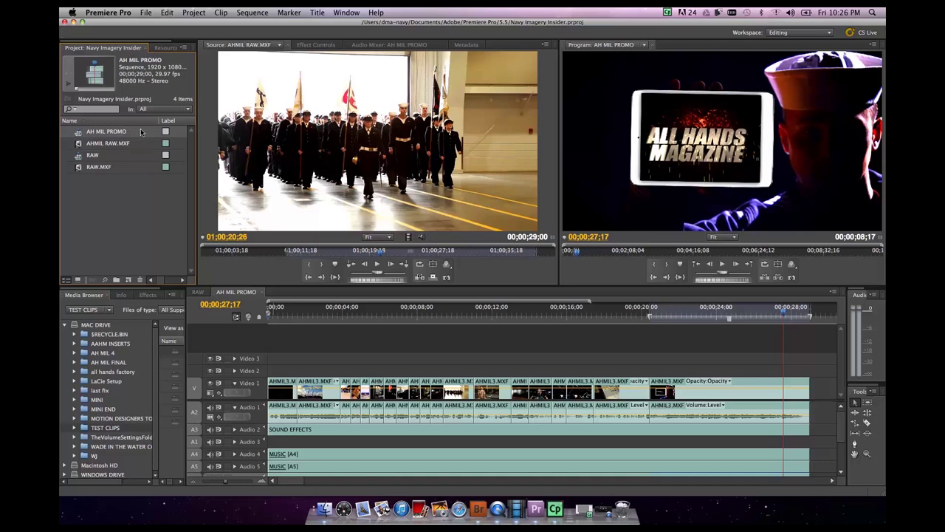
Open the Export Media settings for the AH MIL PROMO sequence from the File menu.
click(145, 14)
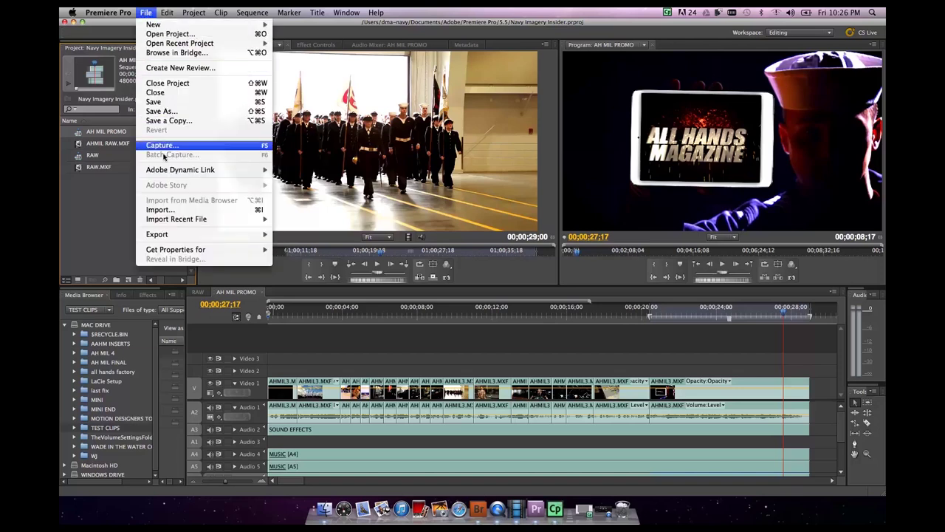
mouse_move(194, 234)
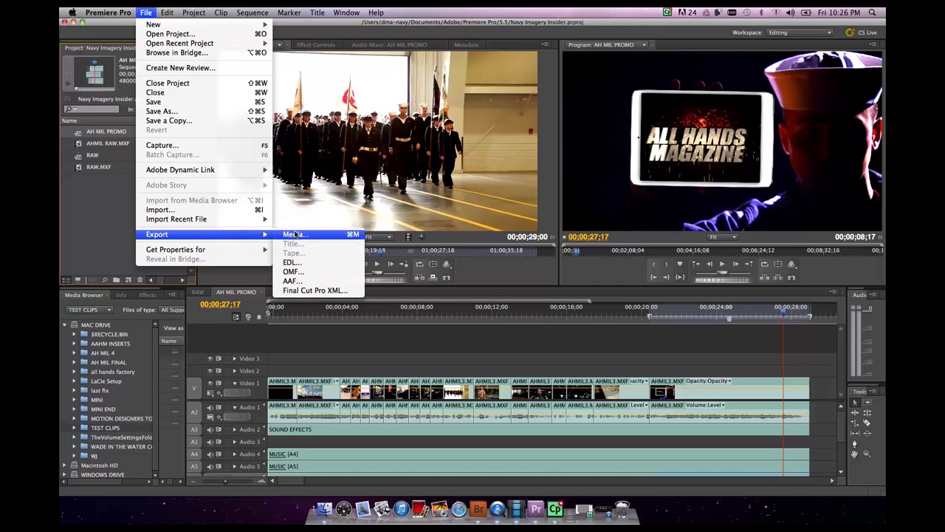
click(355, 234)
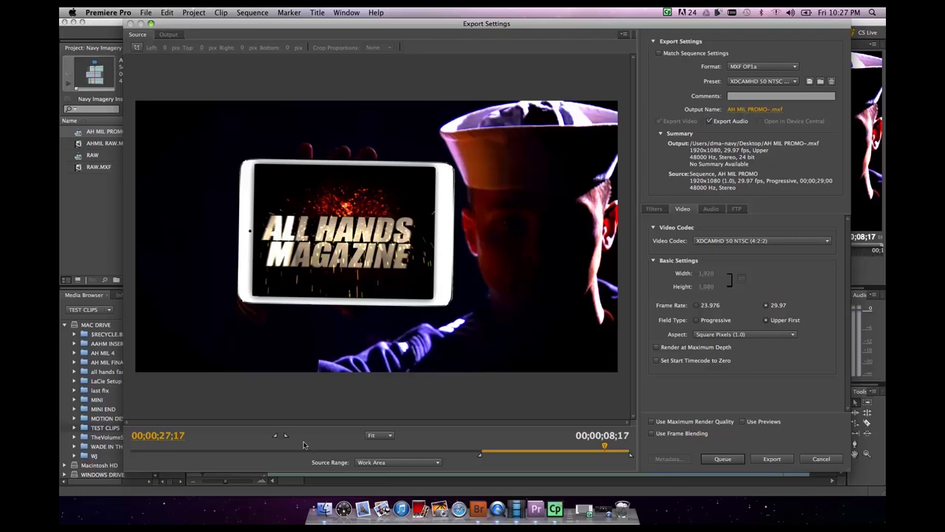
Set the export in point at the sequence start and the out point at 00;00;08;11.
drag(289, 453, 130, 452)
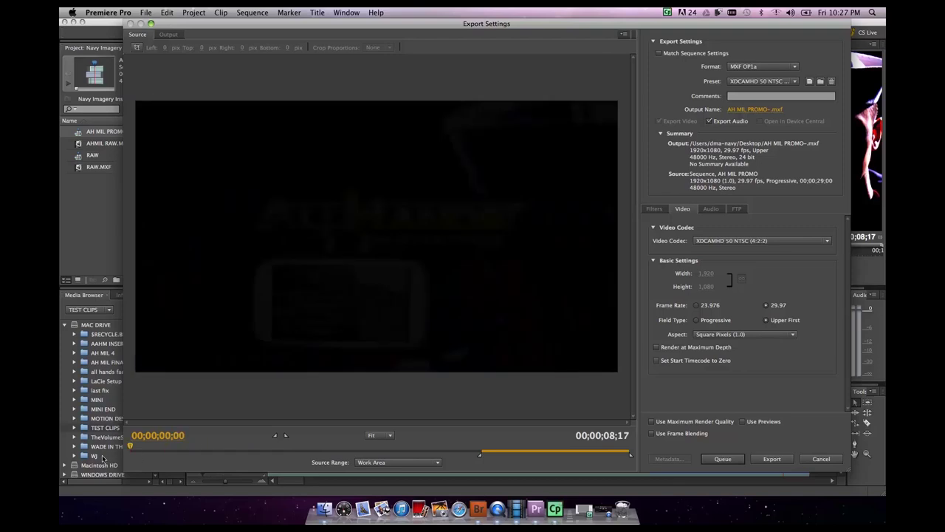
click(274, 437)
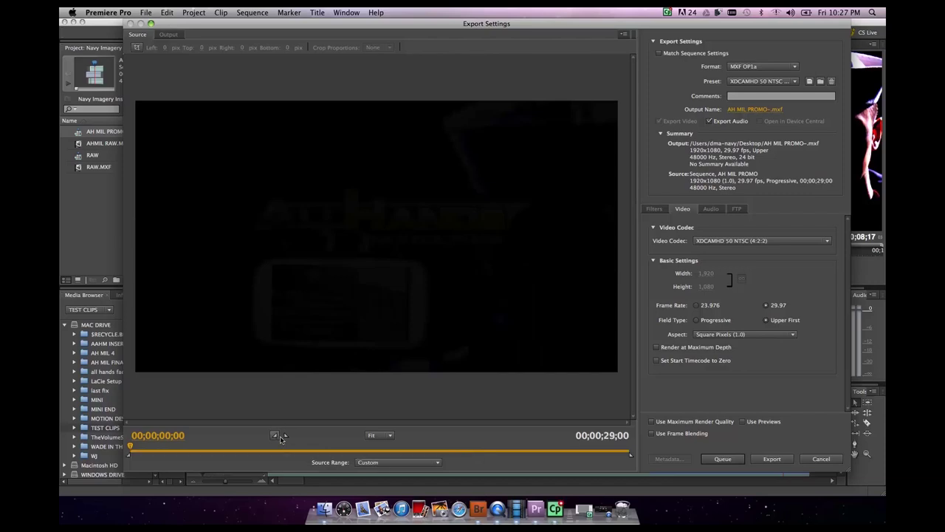
click(287, 445)
drag(287, 445, 285, 446)
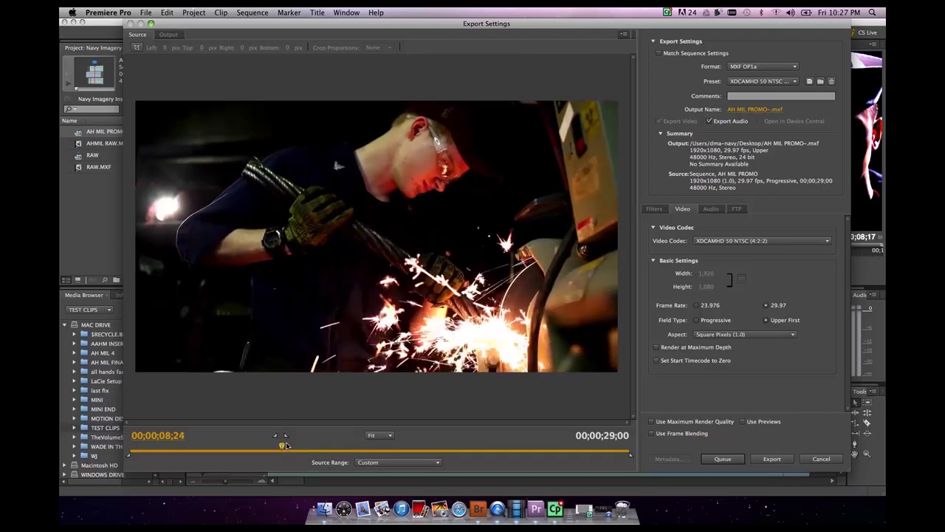
key(Left)
key(Left)
key(Left)
key(Left)
key(Left)
key(Left)
key(Left)
key(Left)
key(Left)
key(Left)
key(Left)
key(Left)
key(Left)
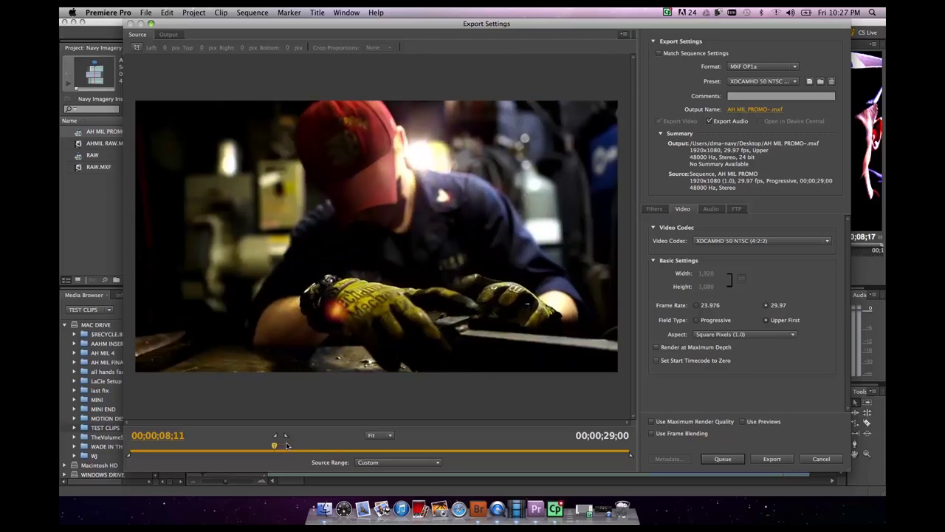
click(286, 436)
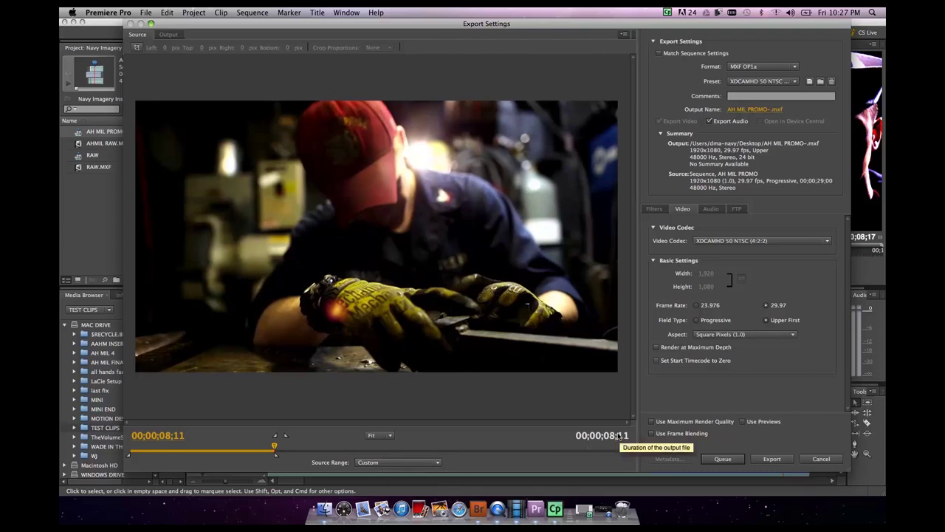
Change the Source Range to Entire Sequence, spanning 00;00;29;00.
click(439, 463)
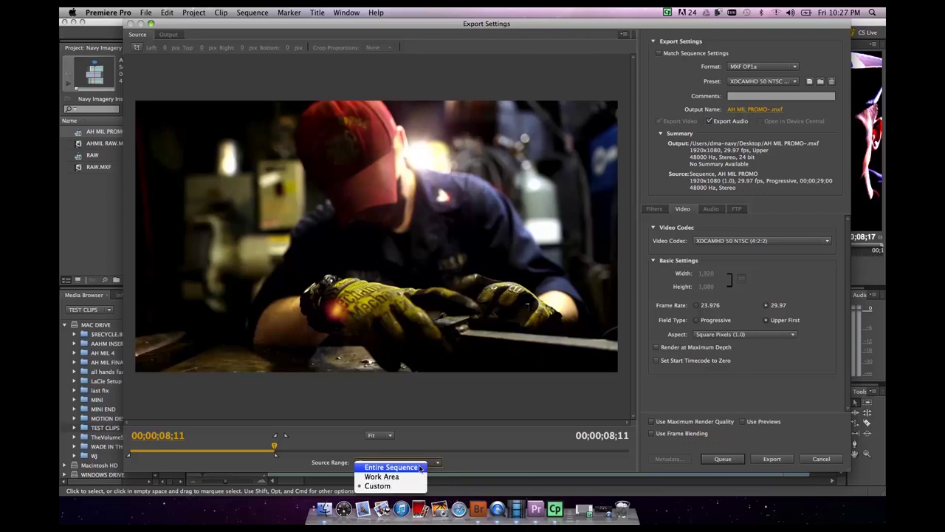
click(420, 468)
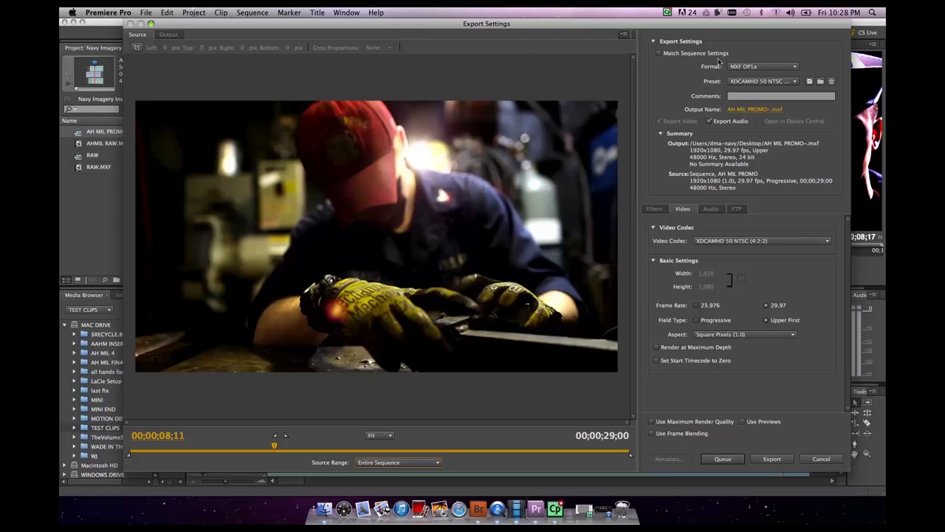
click(657, 52)
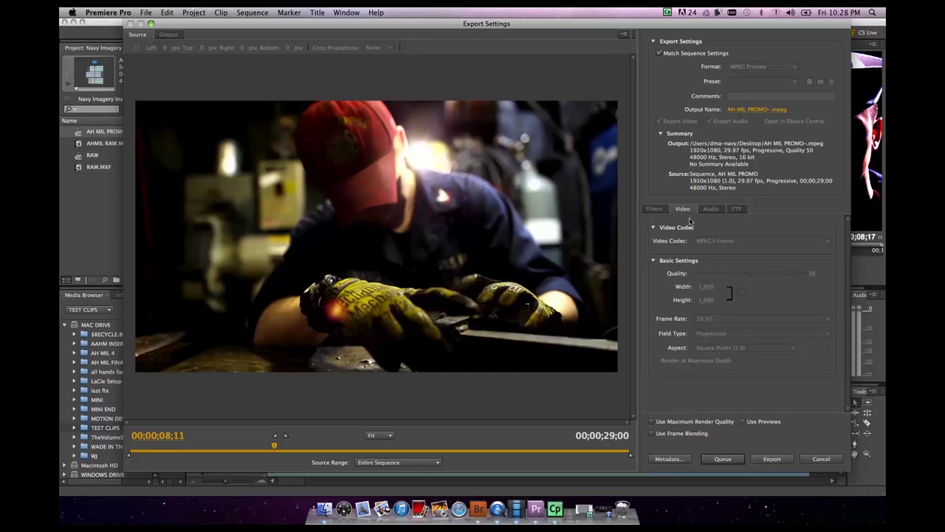
click(660, 54)
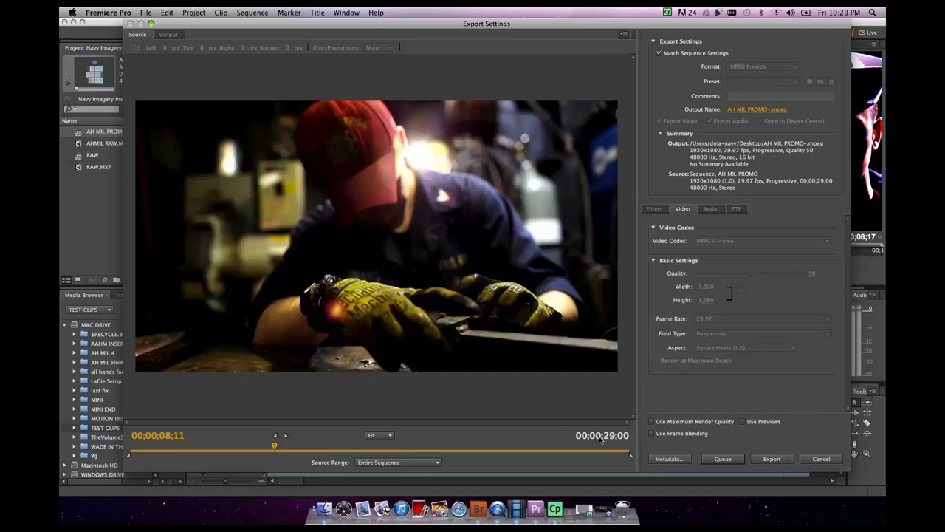
click(659, 54)
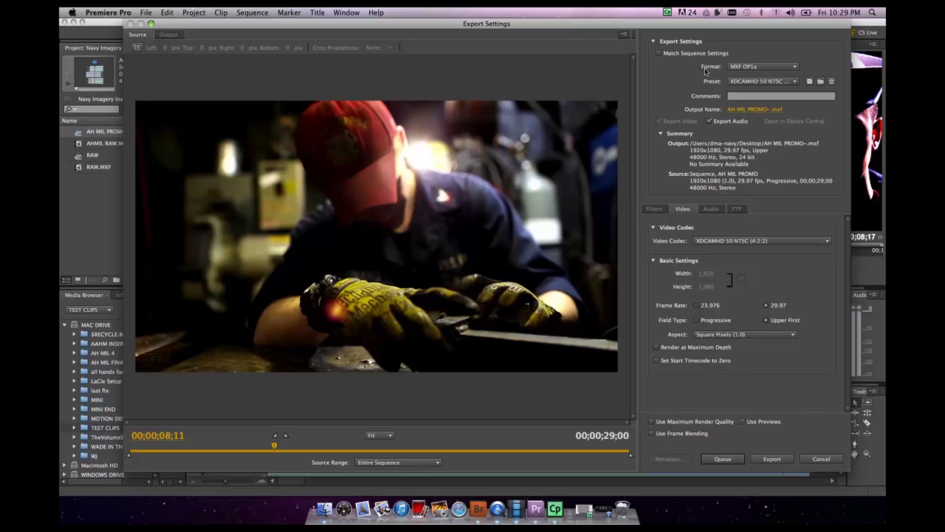
Choose H.264 format with the HDTV 1080p 29.97 High Quality preset.
click(764, 69)
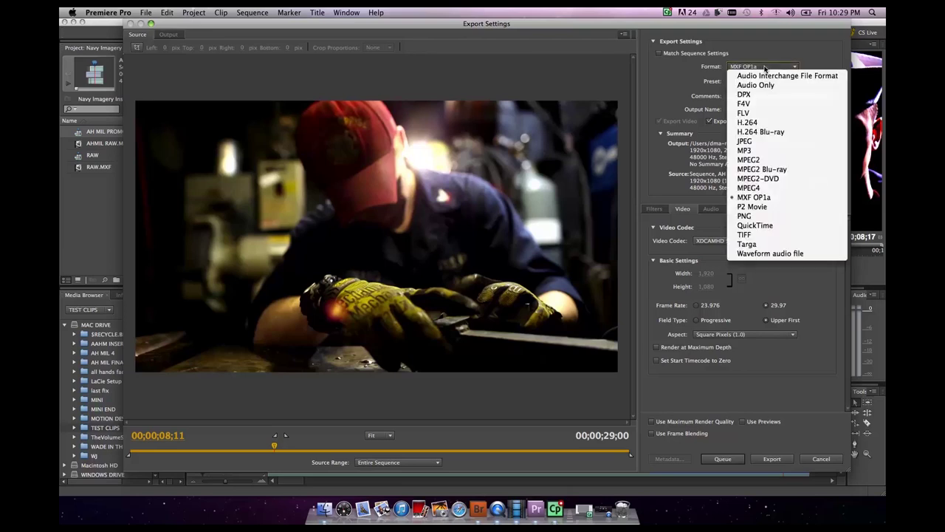
click(746, 122)
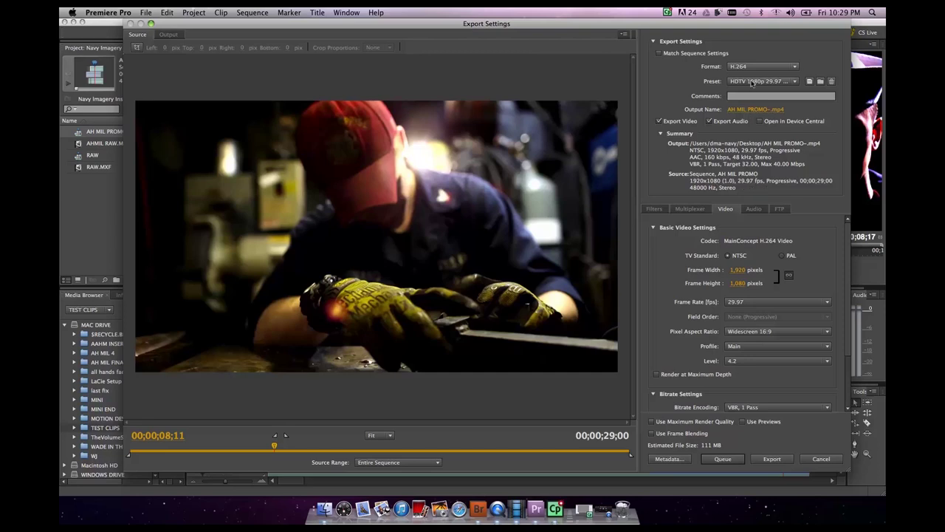
click(753, 82)
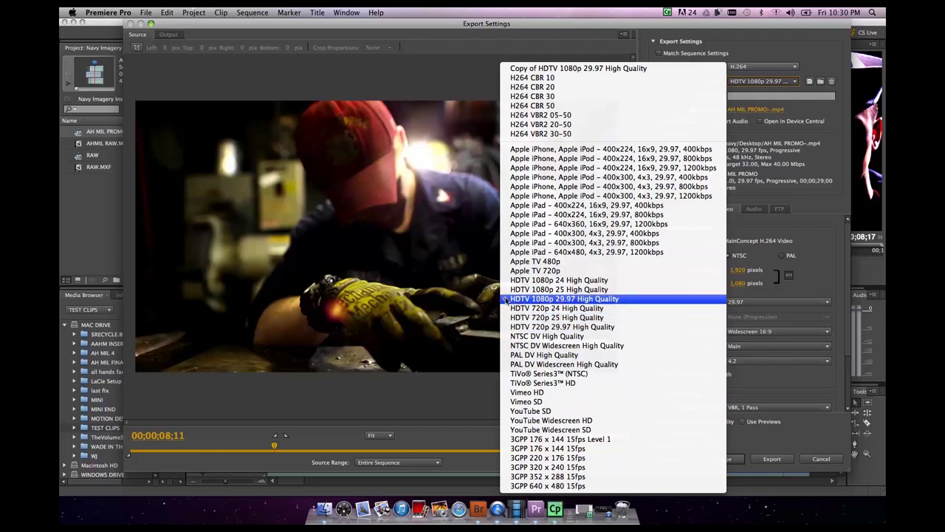
click(548, 300)
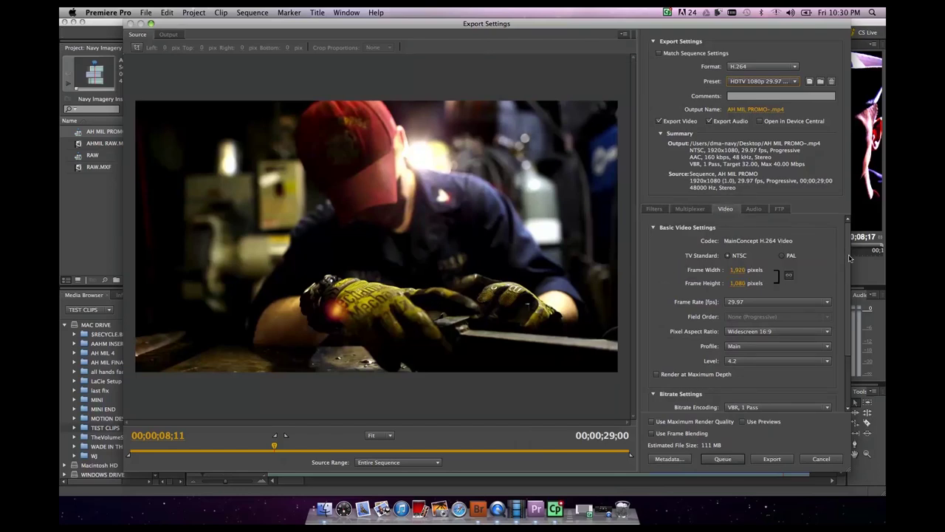
scroll(849, 258, down, 3)
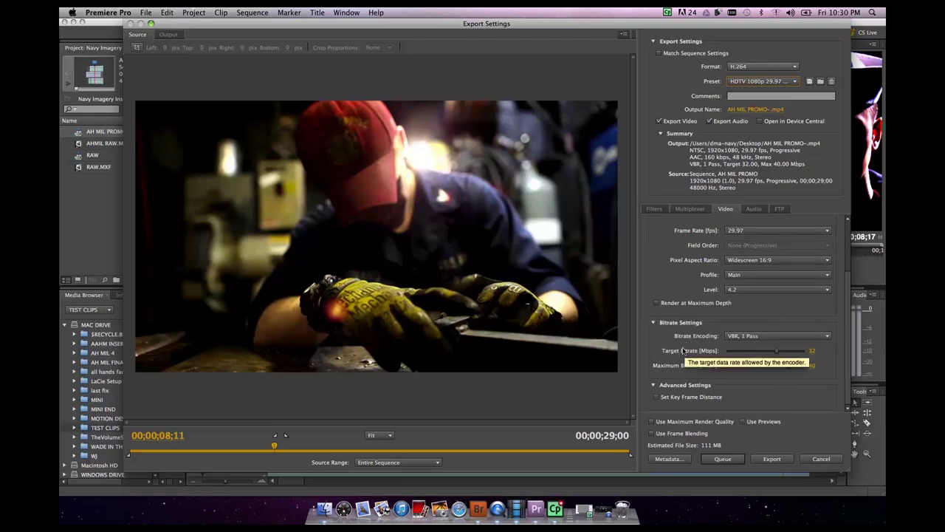
Set bitrate encoding to VBR, 2 Pass with a 10 Mbps target and 50 Mbps maximum.
click(752, 336)
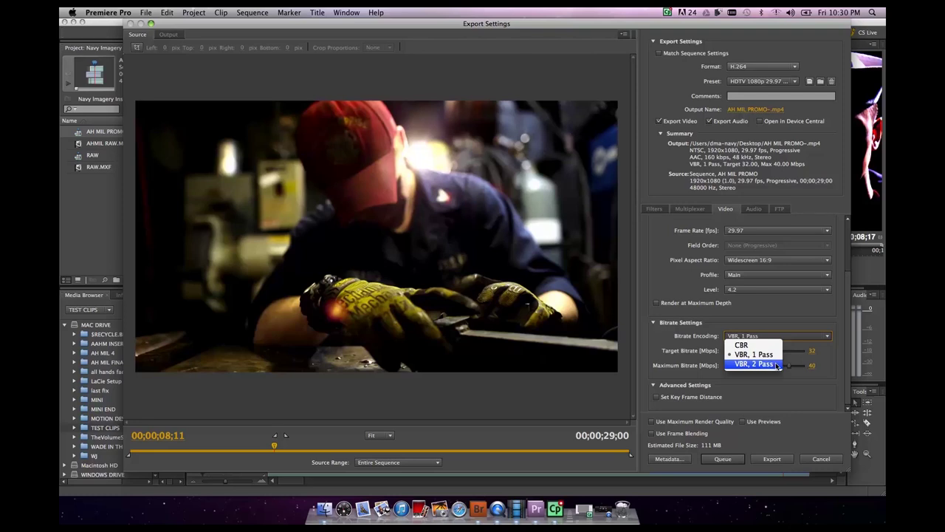
click(777, 364)
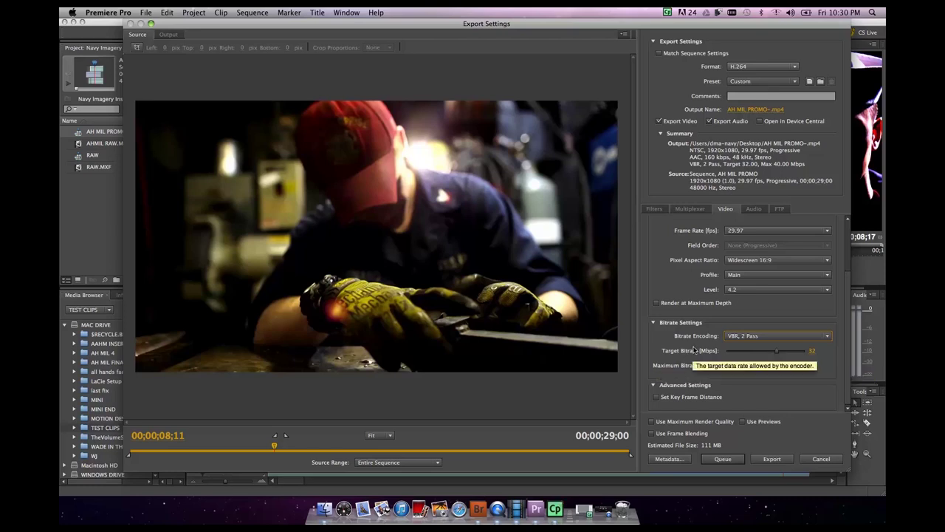
click(811, 351)
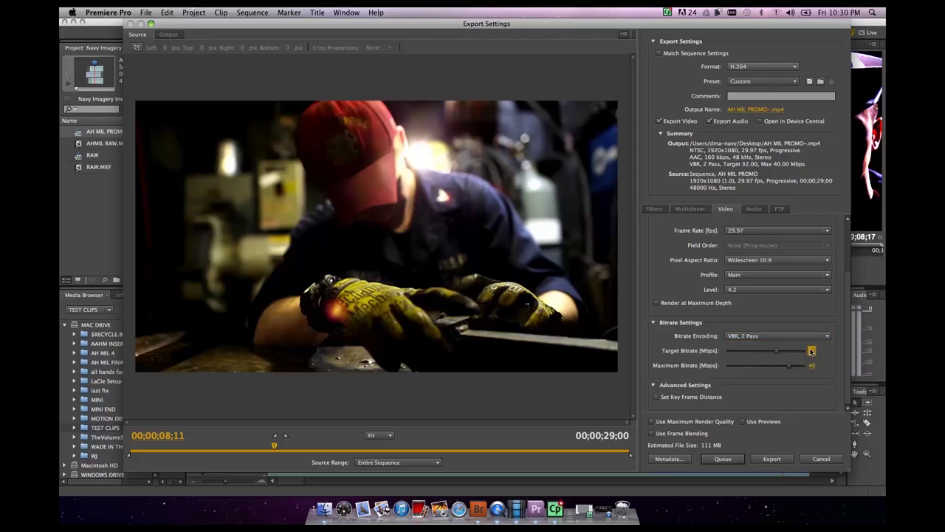
text(10)
key(Return)
click(812, 367)
text(50)
key(Return)
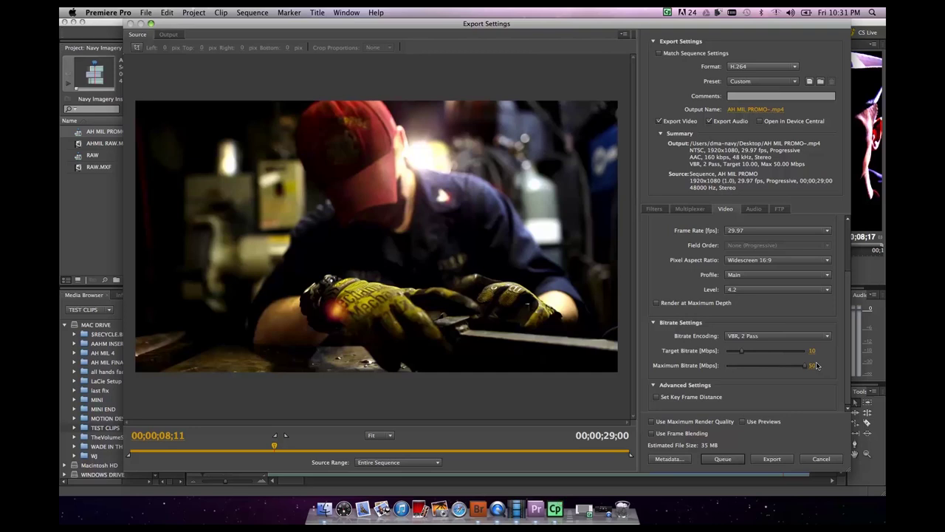
click(774, 338)
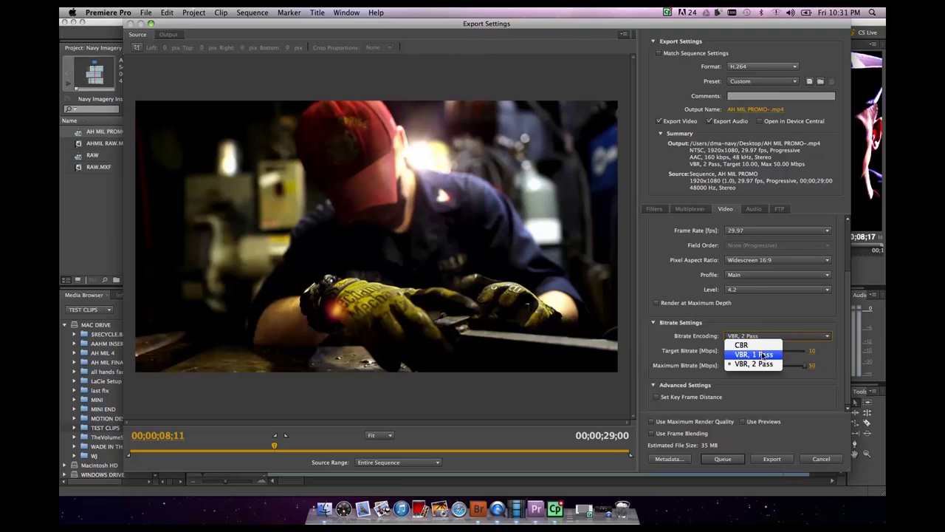
Try VBR, 1 Pass, then switch bitrate encoding to CBR at 10 Mbps.
click(763, 355)
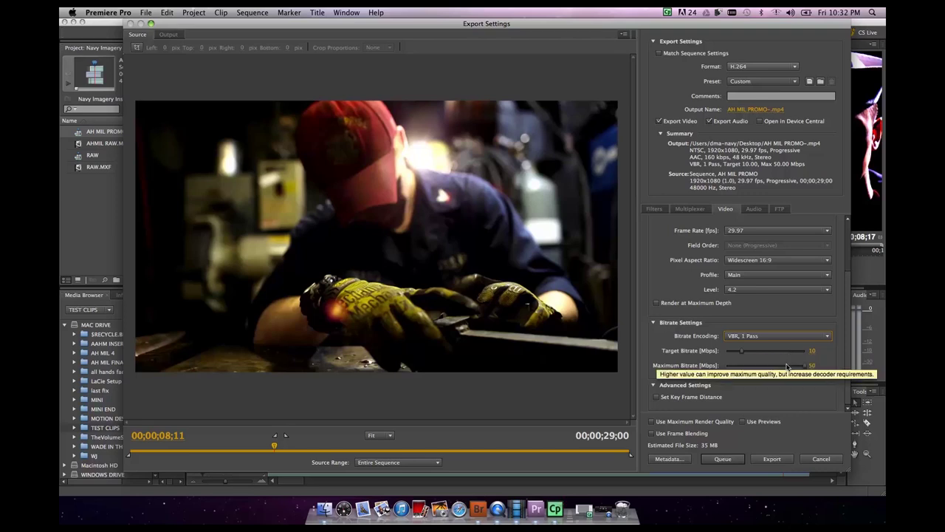
click(787, 336)
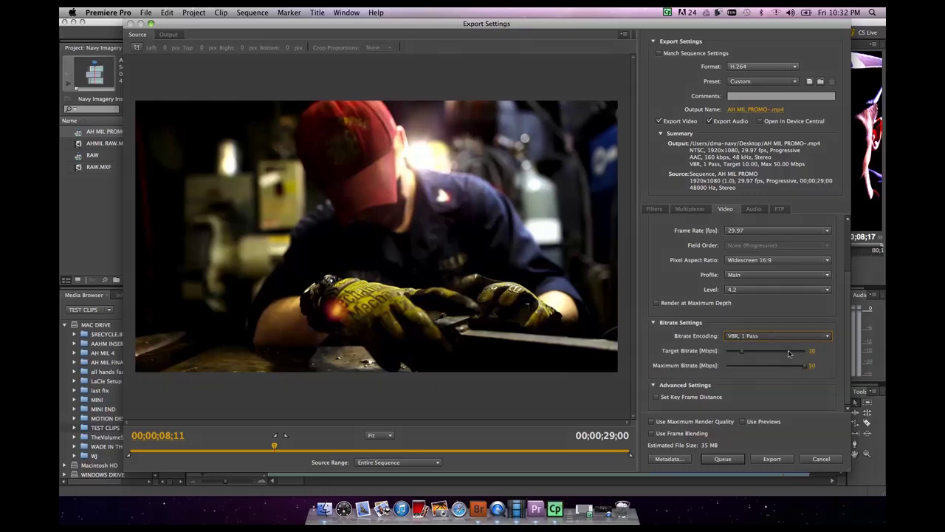
click(766, 345)
click(813, 365)
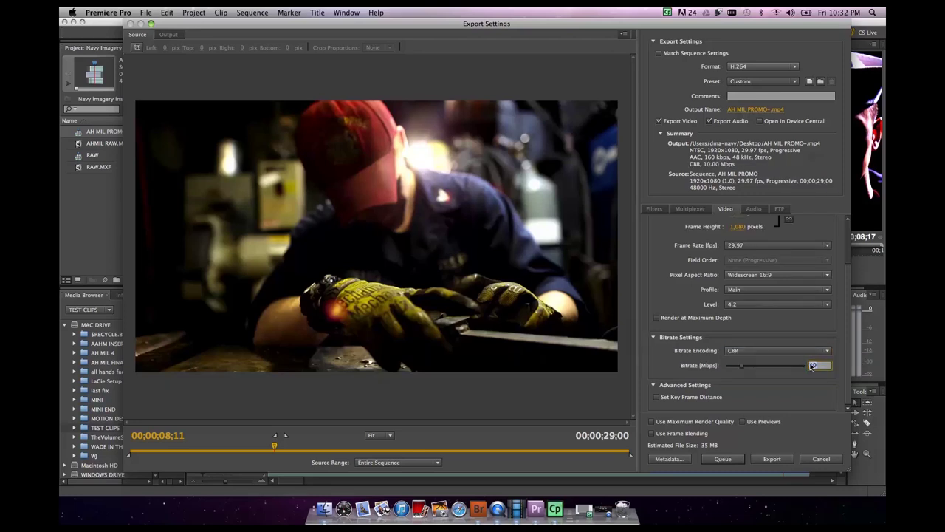
Enter a 50 Mbps CBR bitrate, then return to VBR, 2 Pass with a 10 Mbps target.
text(50)
key(Return)
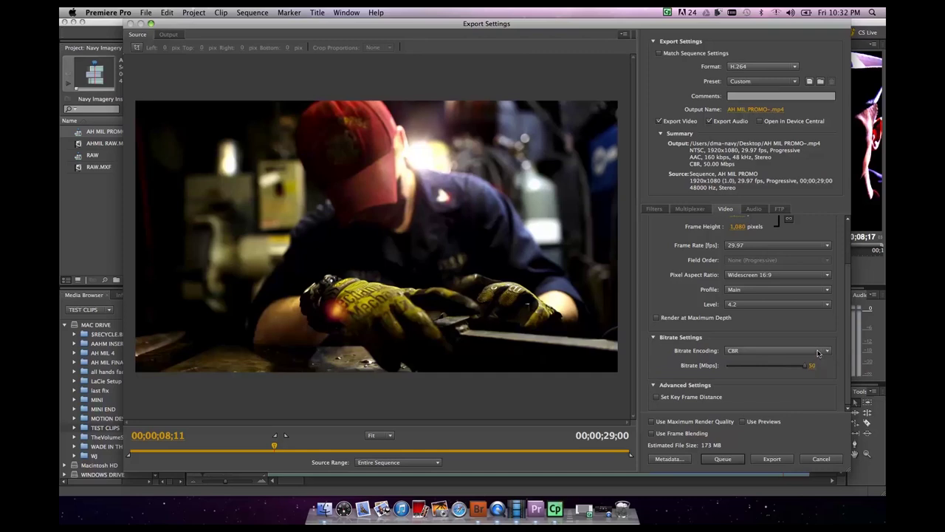
click(819, 351)
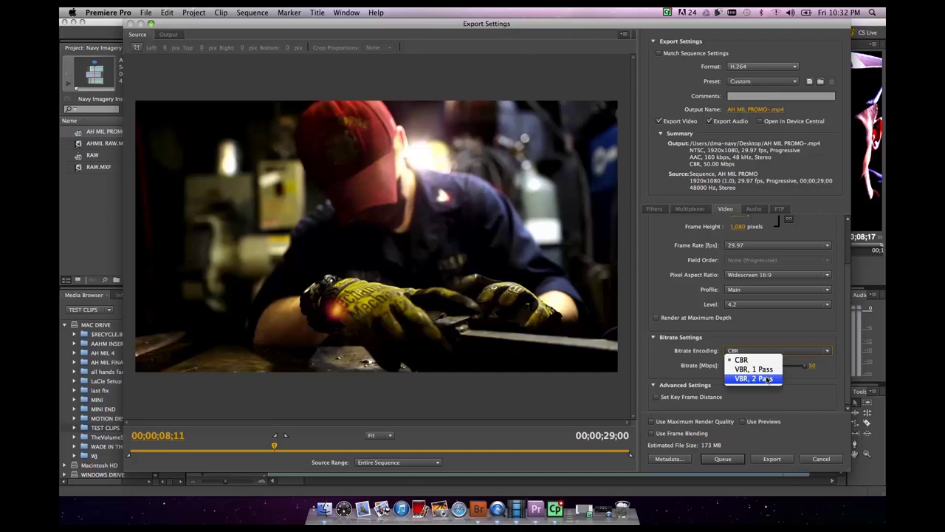
click(771, 378)
click(811, 381)
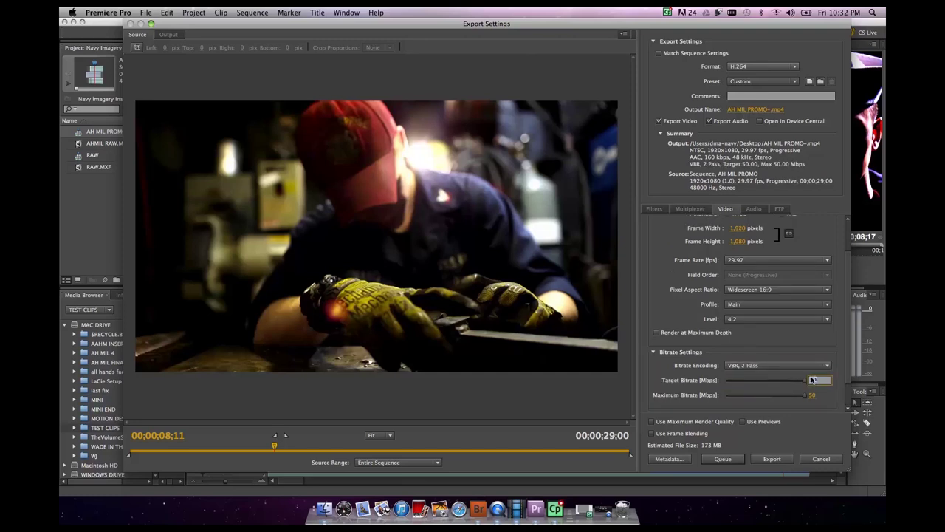
text(10)
key(Return)
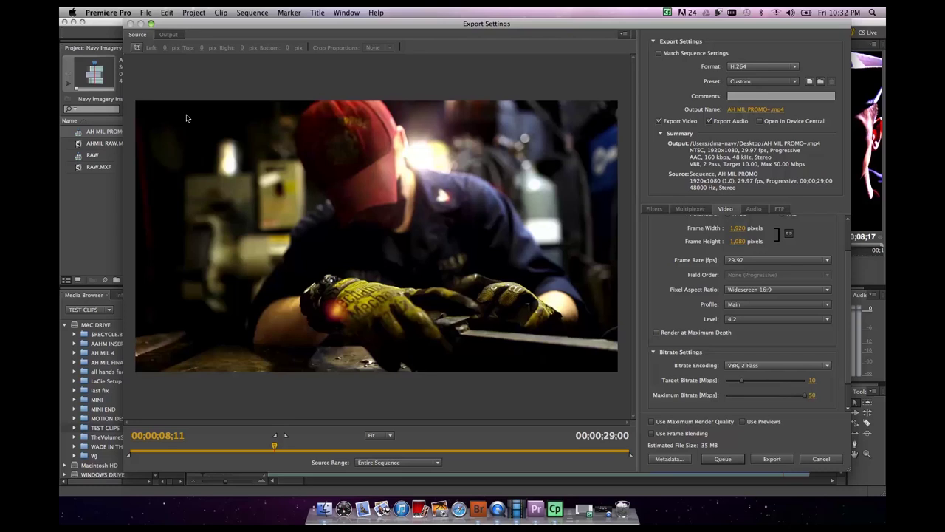
click(168, 35)
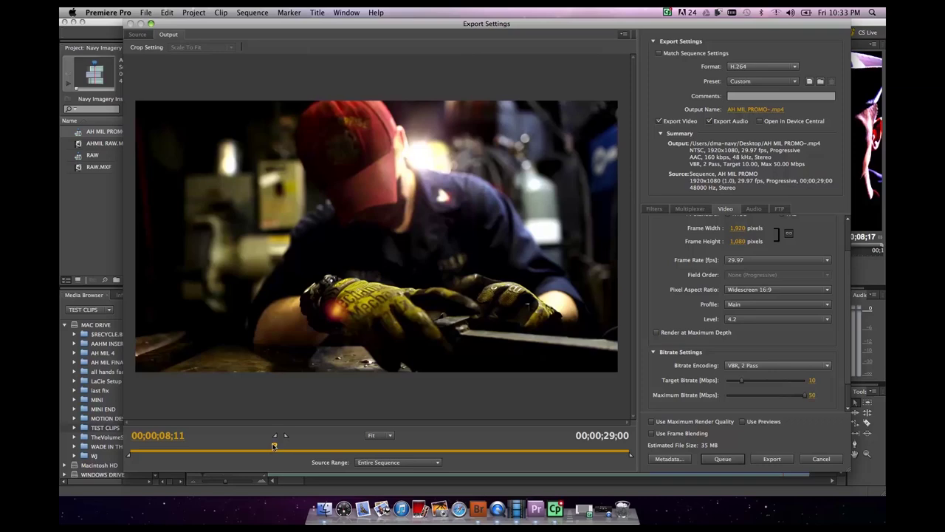
Scrub the output preview back to around 00;00;06;26.
drag(273, 445, 246, 449)
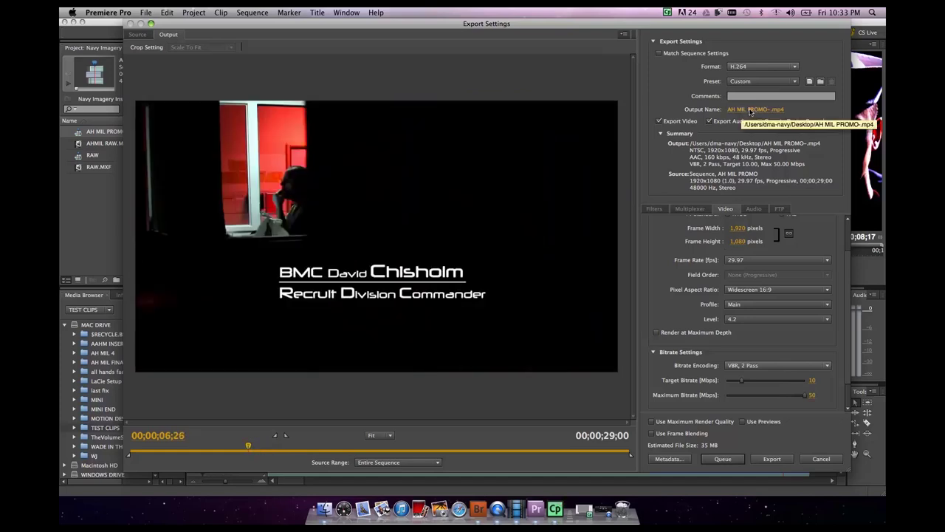
click(750, 110)
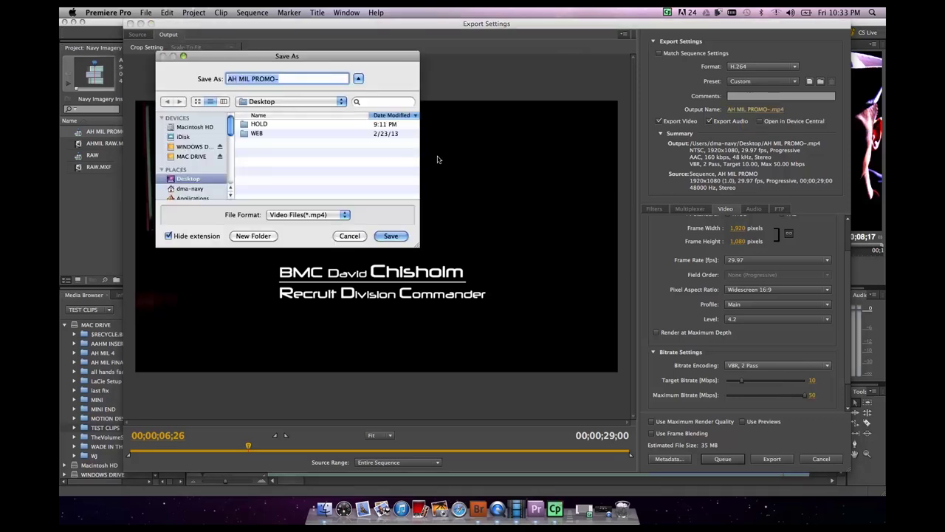
Append FINAL to the output name, saving it as AH MIL PROMO FINAL.mp4 on the Desktop.
click(286, 78)
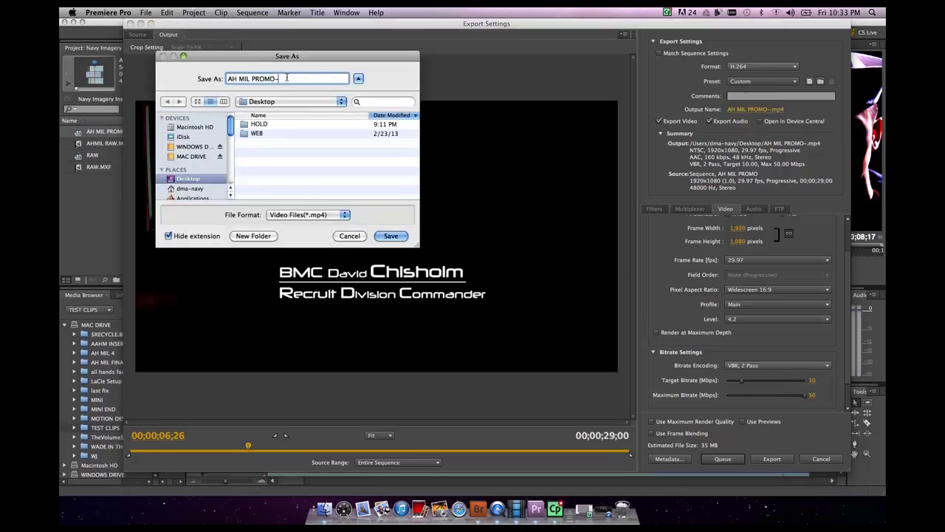
text(FINAL)
click(390, 236)
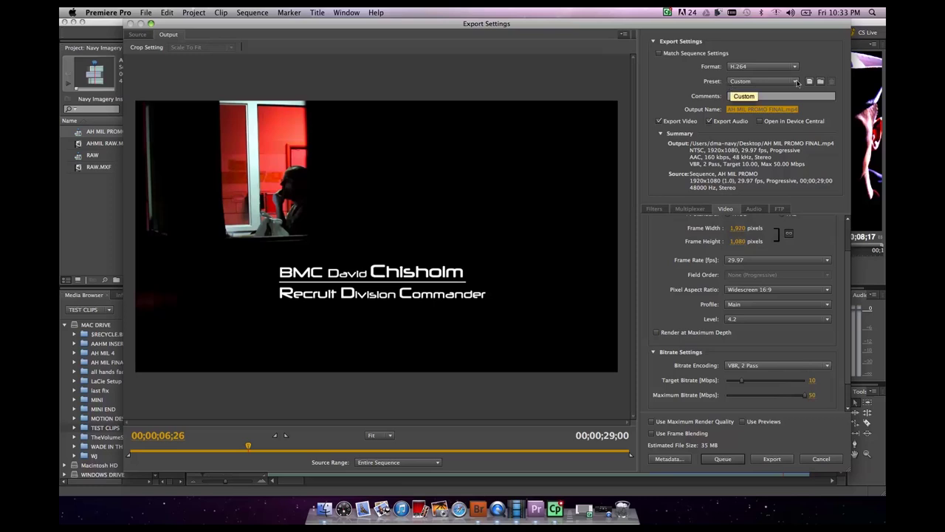
Save the current export settings as a new preset named 'H264 VBR2 10-50'.
click(810, 82)
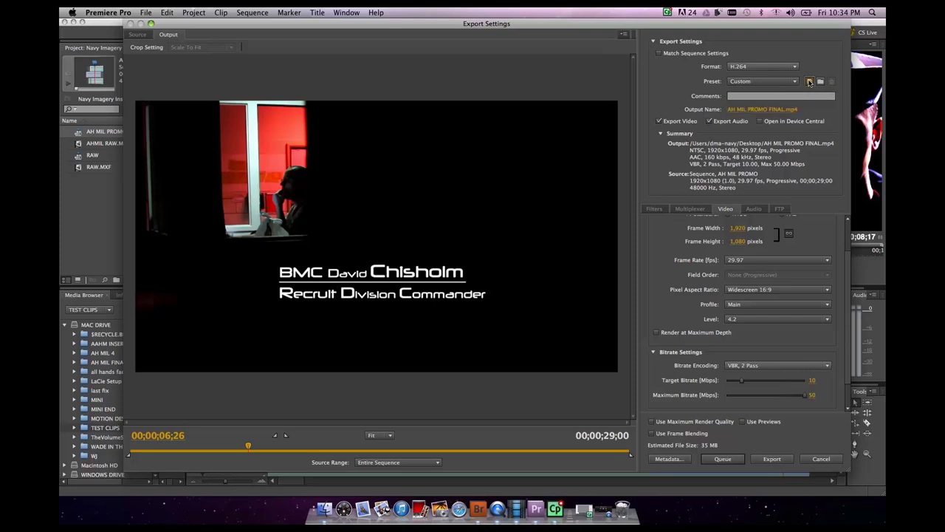
key(BackSpace)
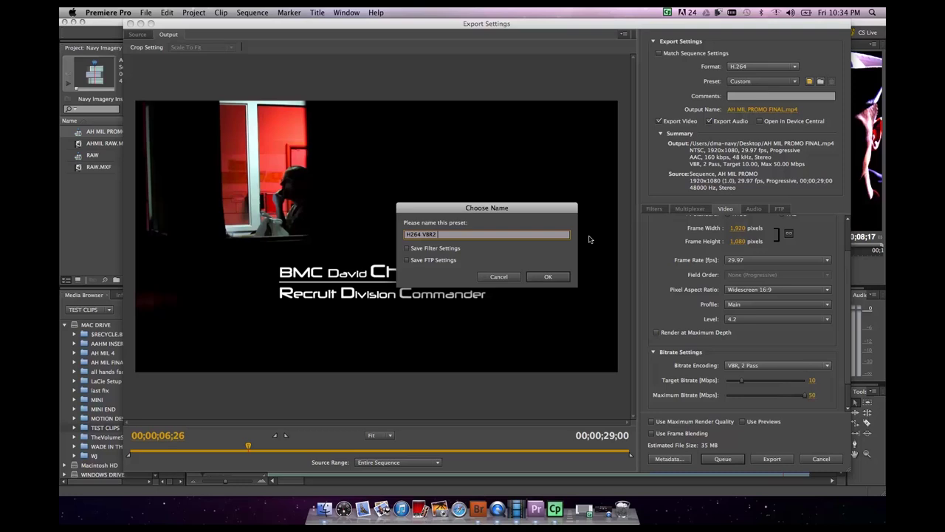
text(10-50)
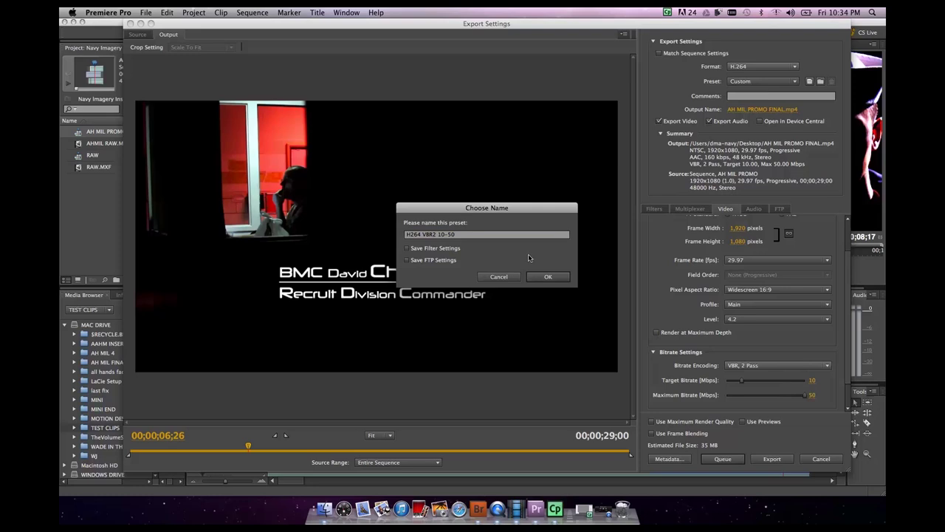
click(559, 279)
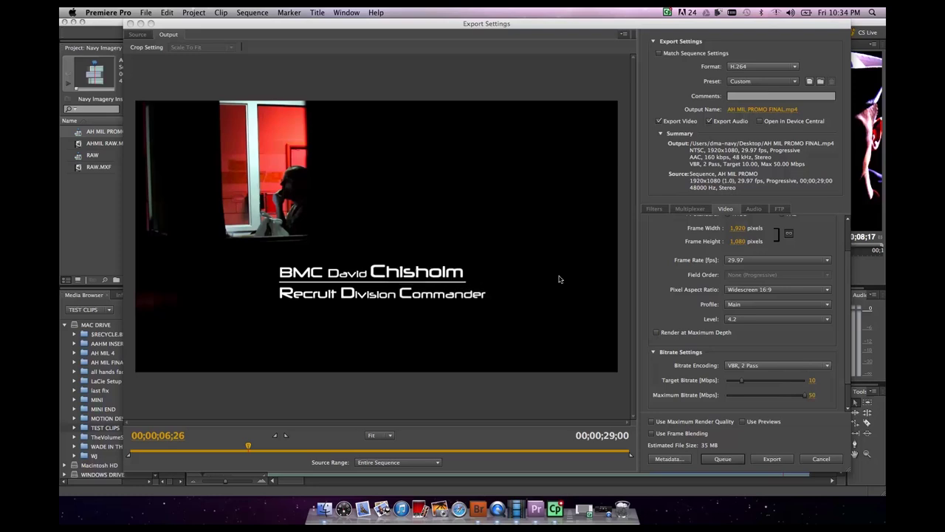
click(772, 80)
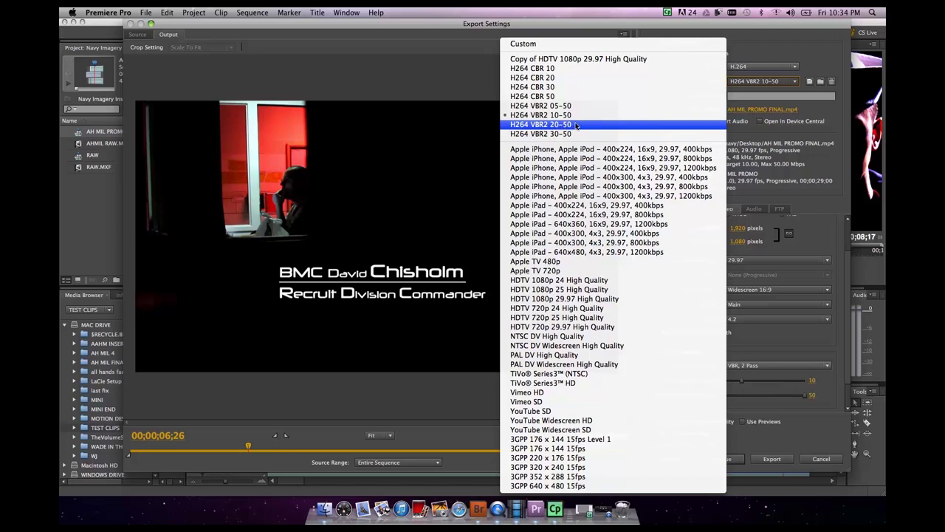
click(576, 125)
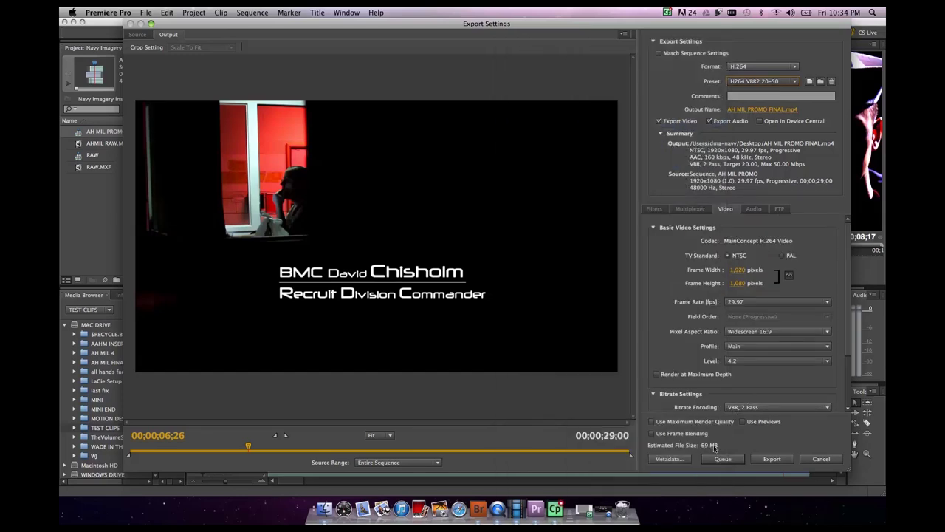
click(768, 80)
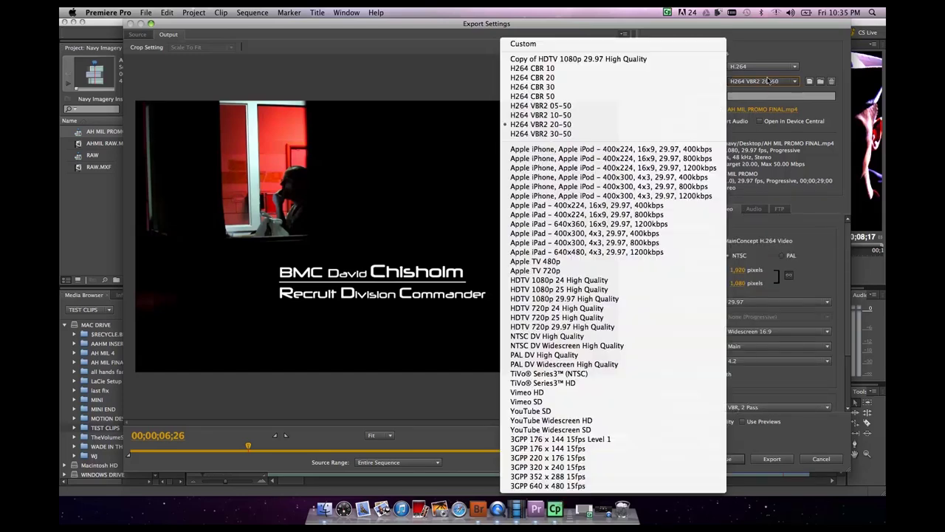
click(673, 133)
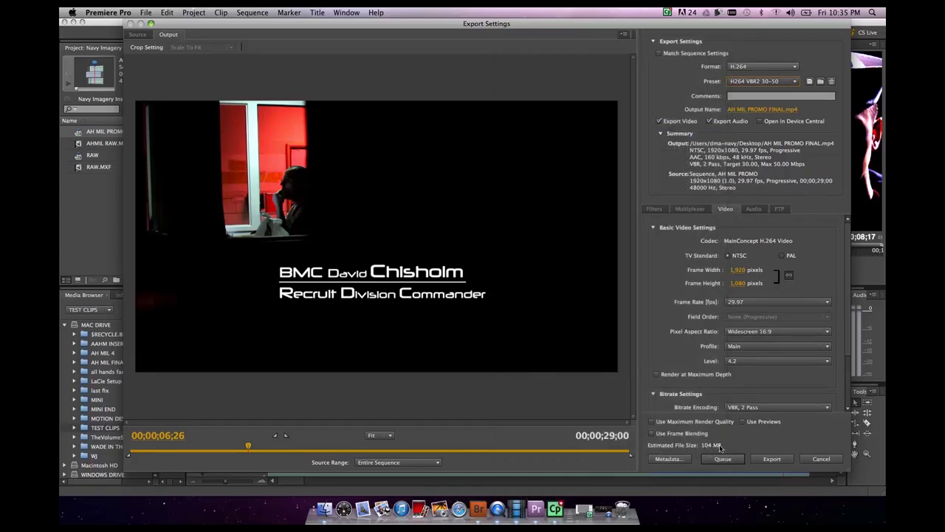
click(776, 83)
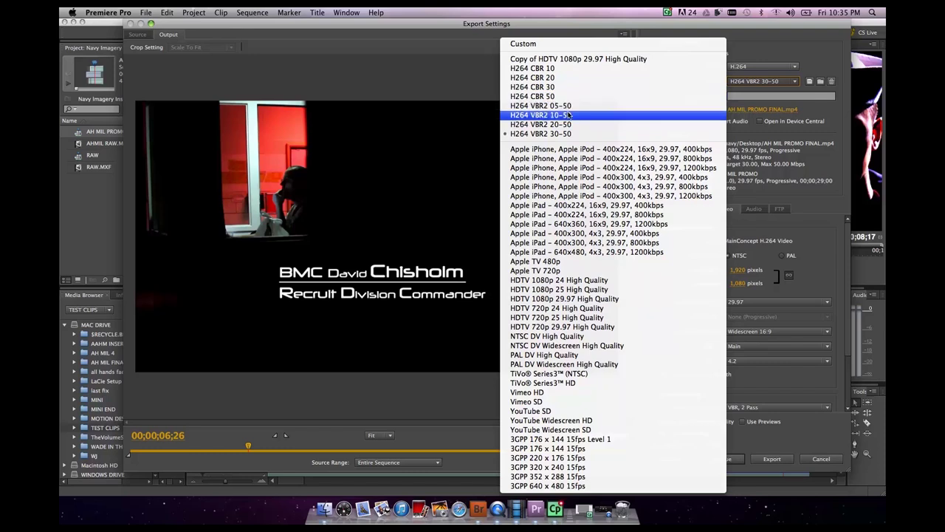
click(568, 115)
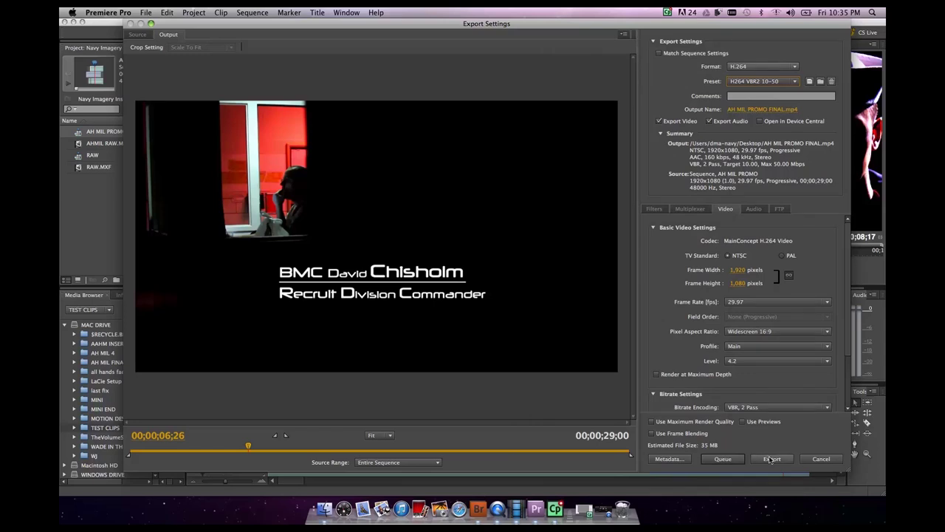
Export AH MIL PROMO FINAL.mp4 using the H264 VBR2 10-50 preset.
click(770, 461)
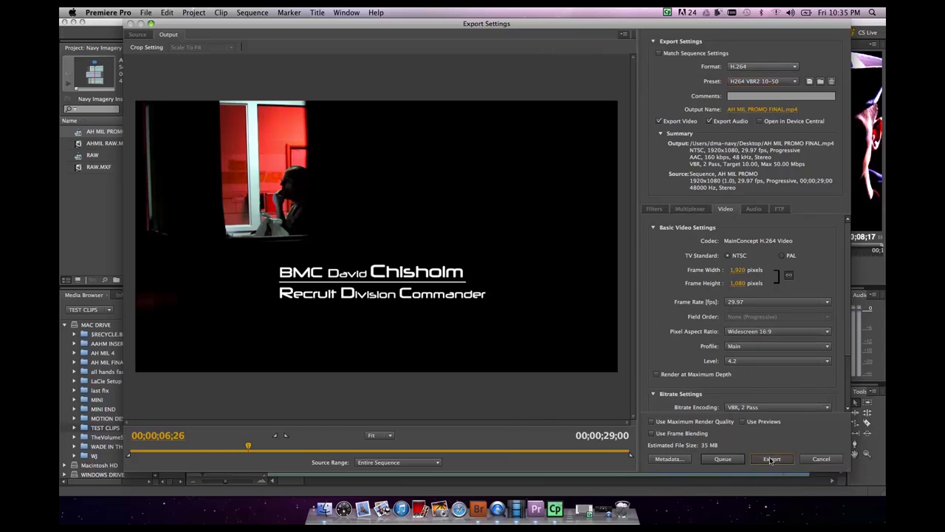